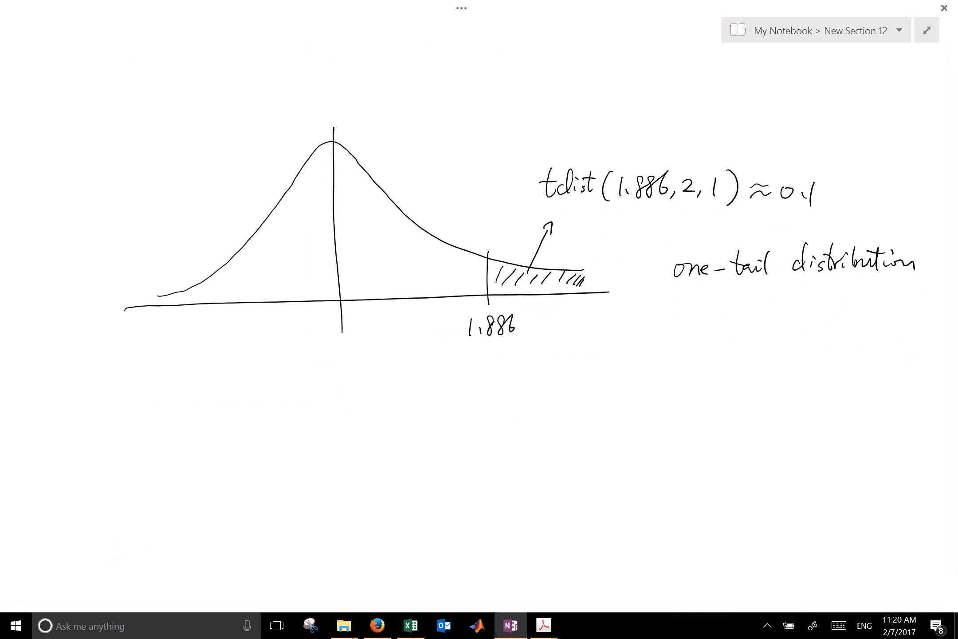
Draw a second pair of axes with a bell curve below the one-tail distribution sketch.
{"action": "left_click_drag", "start_coordinate": [342, 391], "coordinate": [345, 542]}
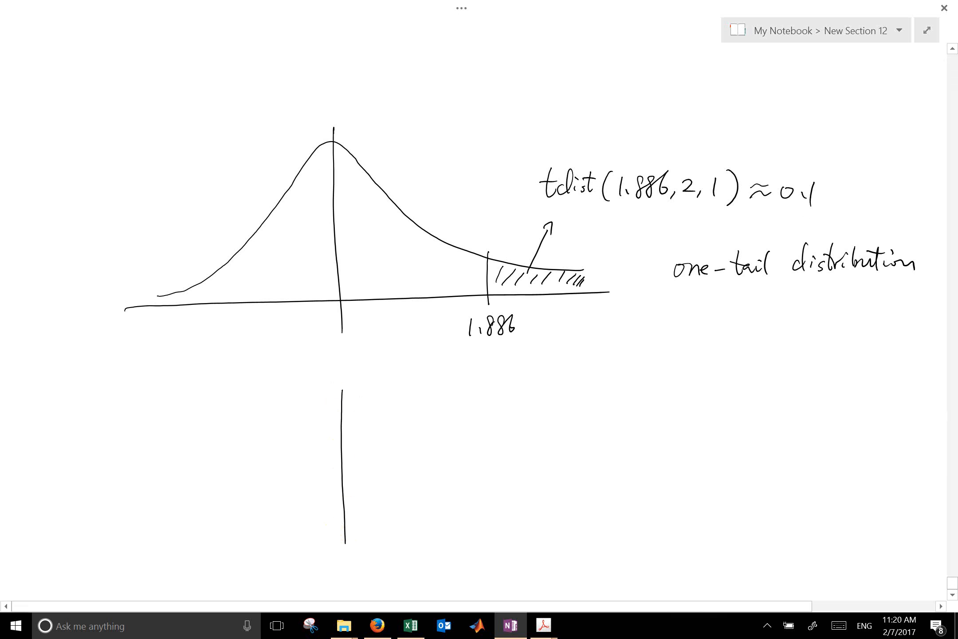
{"action": "left_click_drag", "start_coordinate": [128, 523], "coordinate": [648, 496]}
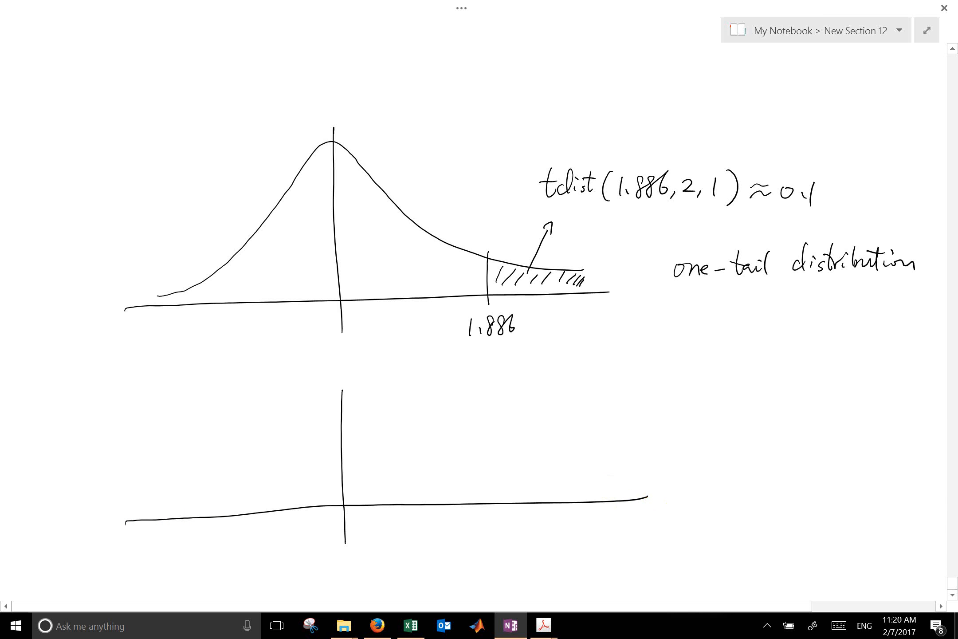
{"action": "left_click_drag", "start_coordinate": [342, 390], "coordinate": [343, 374]}
{"action": "mouse_move", "coordinate": [158, 506]}
{"action": "left_mouse_down"}
{"action": "mouse_move", "coordinate": [265, 461]}
{"action": "mouse_move", "coordinate": [345, 388]}
{"action": "mouse_move", "coordinate": [436, 462]}
{"action": "mouse_move", "coordinate": [599, 474]}
{"action": "left_mouse_up"}
Mark a cutoff on the lower curve's positive side, hatch the tail beyond it and label the cutoff 1.886.
{"action": "mouse_move", "coordinate": [511, 466]}
{"action": "left_mouse_down"}
{"action": "mouse_move", "coordinate": [508, 514]}
{"action": "mouse_move", "coordinate": [539, 472]}
{"action": "mouse_move", "coordinate": [597, 484]}
{"action": "left_mouse_up"}
{"action": "left_click_drag", "start_coordinate": [488, 530], "coordinate": [489, 545]}
{"action": "left_click", "coordinate": [497, 543]}
{"action": "left_click_drag", "start_coordinate": [508, 528], "coordinate": [525, 550]}
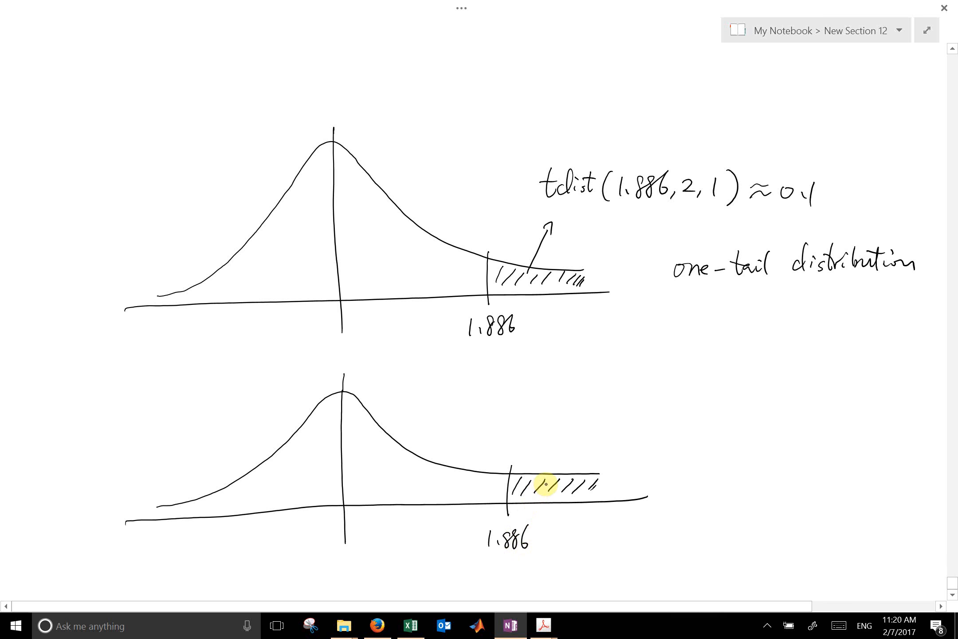
Handwrite "two-tail distribution" beside the lower bell curve.
{"action": "mouse_move", "coordinate": [695, 459]}
{"action": "left_mouse_down"}
{"action": "mouse_move", "coordinate": [691, 476]}
{"action": "mouse_move", "coordinate": [741, 471]}
{"action": "left_mouse_up"}
{"action": "mouse_move", "coordinate": [746, 459]}
{"action": "left_mouse_down"}
{"action": "mouse_move", "coordinate": [745, 480]}
{"action": "mouse_move", "coordinate": [751, 462]}
{"action": "left_mouse_up"}
{"action": "left_click_drag", "start_coordinate": [754, 468], "coordinate": [783, 484]}
{"action": "mouse_move", "coordinate": [806, 466]}
{"action": "left_mouse_down"}
{"action": "mouse_move", "coordinate": [815, 443]}
{"action": "mouse_move", "coordinate": [816, 473]}
{"action": "left_mouse_up"}
{"action": "mouse_move", "coordinate": [820, 461]}
{"action": "left_mouse_down"}
{"action": "mouse_move", "coordinate": [823, 474]}
{"action": "mouse_move", "coordinate": [832, 462]}
{"action": "mouse_move", "coordinate": [867, 459]}
{"action": "mouse_move", "coordinate": [879, 473]}
{"action": "left_mouse_up"}
{"action": "mouse_move", "coordinate": [900, 444]}
{"action": "left_mouse_down"}
{"action": "mouse_move", "coordinate": [897, 474]}
{"action": "mouse_move", "coordinate": [909, 455]}
{"action": "left_mouse_up"}
{"action": "left_click_drag", "start_coordinate": [902, 463], "coordinate": [912, 473]}
{"action": "left_click_drag", "start_coordinate": [918, 466], "coordinate": [927, 473]}
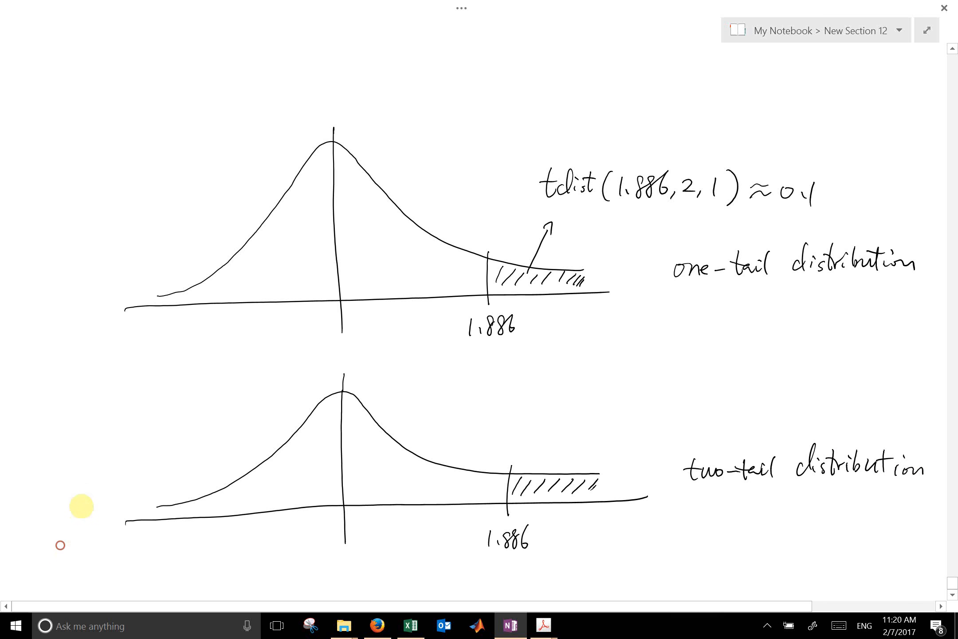
Draw a cutoff line on the lower curve's negative side and add denser hatching to the positive tail.
{"action": "left_click_drag", "start_coordinate": [79, 524], "coordinate": [89, 452]}
{"action": "left_click_drag", "start_coordinate": [229, 398], "coordinate": [227, 467]}
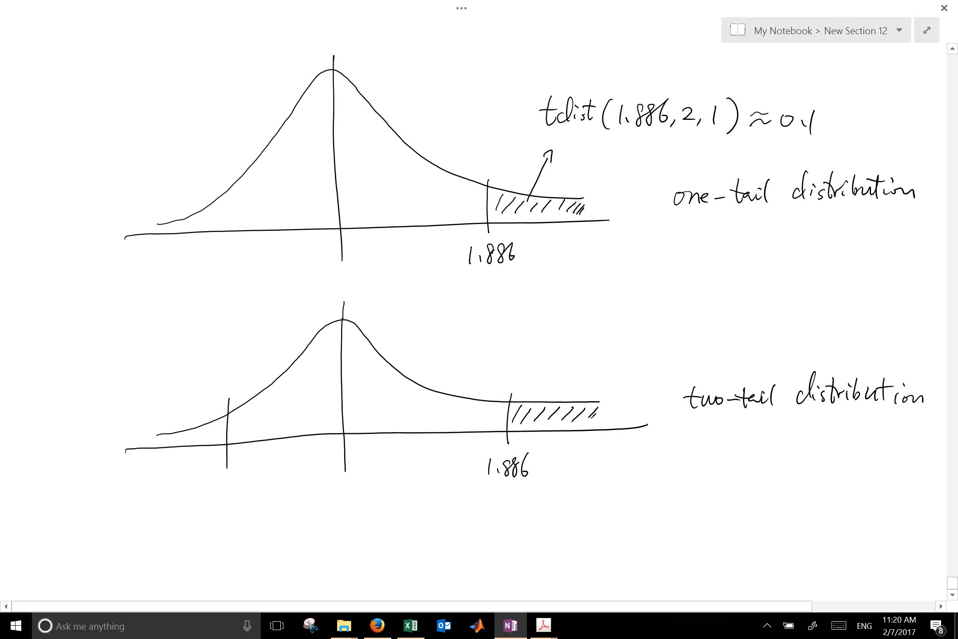
{"action": "left_click_drag", "start_coordinate": [515, 423], "coordinate": [522, 409]}
{"action": "left_click_drag", "start_coordinate": [522, 422], "coordinate": [538, 407]}
{"action": "left_click_drag", "start_coordinate": [534, 422], "coordinate": [551, 407]}
{"action": "left_click_drag", "start_coordinate": [548, 420], "coordinate": [563, 407]}
{"action": "left_click_drag", "start_coordinate": [564, 419], "coordinate": [580, 406]}
{"action": "left_click_drag", "start_coordinate": [585, 419], "coordinate": [594, 407]}
Hatch the negative tail of the lower curve and label its cutoff -1.886.
{"action": "left_click_drag", "start_coordinate": [138, 444], "coordinate": [154, 436]}
{"action": "left_click_drag", "start_coordinate": [157, 444], "coordinate": [172, 437]}
{"action": "left_click_drag", "start_coordinate": [180, 442], "coordinate": [184, 436]}
{"action": "left_click_drag", "start_coordinate": [199, 439], "coordinate": [211, 427]}
{"action": "left_click_drag", "start_coordinate": [212, 437], "coordinate": [222, 426]}
{"action": "left_click_drag", "start_coordinate": [217, 434], "coordinate": [223, 427]}
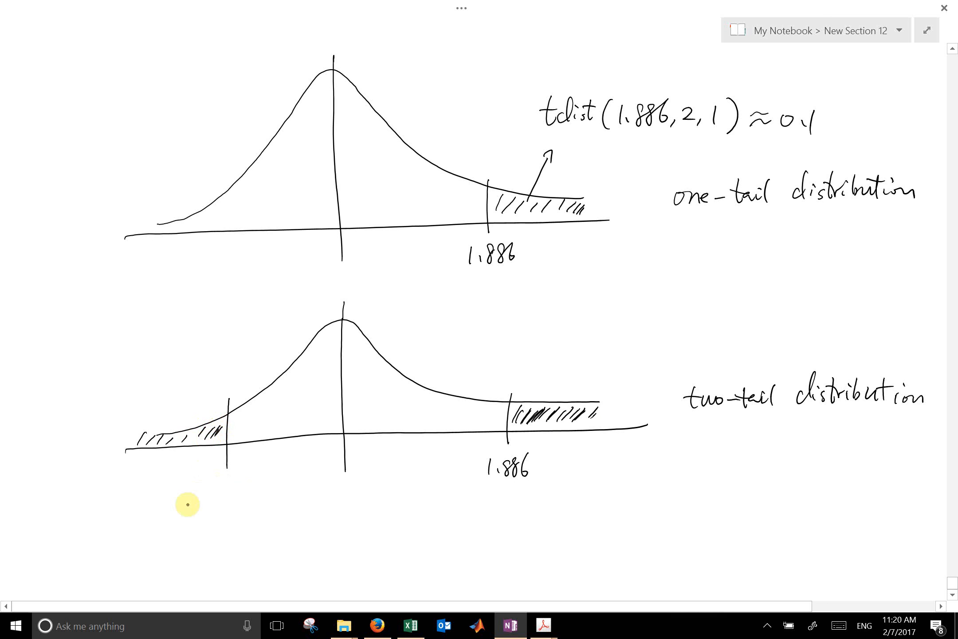
{"action": "left_click_drag", "start_coordinate": [182, 497], "coordinate": [197, 495]}
{"action": "mouse_move", "coordinate": [204, 488]}
{"action": "left_mouse_down"}
{"action": "mouse_move", "coordinate": [205, 499]}
{"action": "mouse_move", "coordinate": [239, 477]}
{"action": "mouse_move", "coordinate": [250, 492]}
{"action": "left_mouse_up"}
{"action": "left_click", "coordinate": [212, 496]}
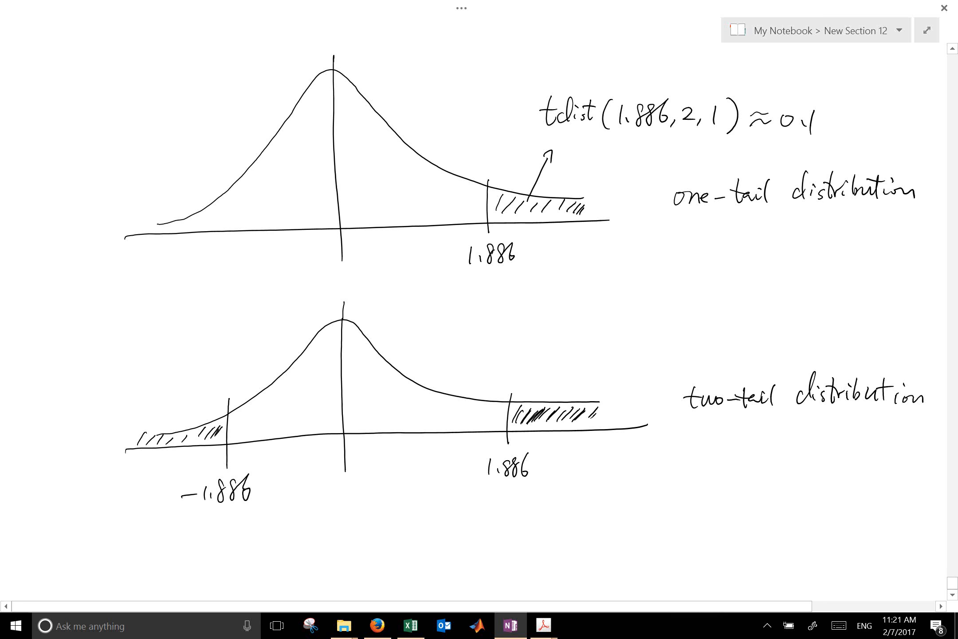
Handwrite "tdist(1.886, 2, 2) ≈ 0.2" above the two-tail distribution caption.
{"action": "left_click_drag", "start_coordinate": [547, 313], "coordinate": [549, 337]}
{"action": "mouse_move", "coordinate": [554, 324]}
{"action": "left_mouse_down"}
{"action": "mouse_move", "coordinate": [536, 325]}
{"action": "mouse_move", "coordinate": [585, 331]}
{"action": "left_mouse_up"}
{"action": "left_click_drag", "start_coordinate": [584, 308], "coordinate": [588, 330]}
{"action": "mouse_move", "coordinate": [595, 304]}
{"action": "left_mouse_down"}
{"action": "mouse_move", "coordinate": [596, 332]}
{"action": "mouse_move", "coordinate": [604, 312]}
{"action": "left_mouse_up"}
{"action": "mouse_move", "coordinate": [606, 311]}
{"action": "left_mouse_down"}
{"action": "mouse_move", "coordinate": [603, 335]}
{"action": "mouse_move", "coordinate": [646, 311]}
{"action": "mouse_move", "coordinate": [665, 329]}
{"action": "mouse_move", "coordinate": [732, 320]}
{"action": "mouse_move", "coordinate": [743, 333]}
{"action": "mouse_move", "coordinate": [786, 307]}
{"action": "mouse_move", "coordinate": [778, 317]}
{"action": "mouse_move", "coordinate": [839, 323]}
{"action": "left_mouse_up"}
{"action": "left_click", "coordinate": [625, 326]}
{"action": "left_click", "coordinate": [812, 322]}
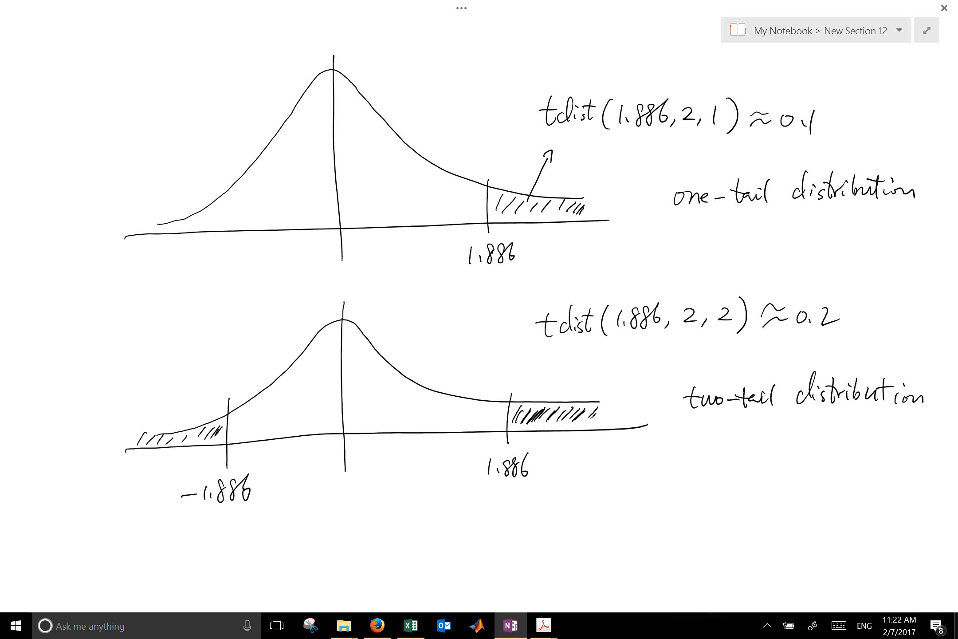
Switch to Excel and enter the one-tailed formula =tdist(1.886,2,1) in cell C7.
{"action": "key", "text": "alt+Tab"}
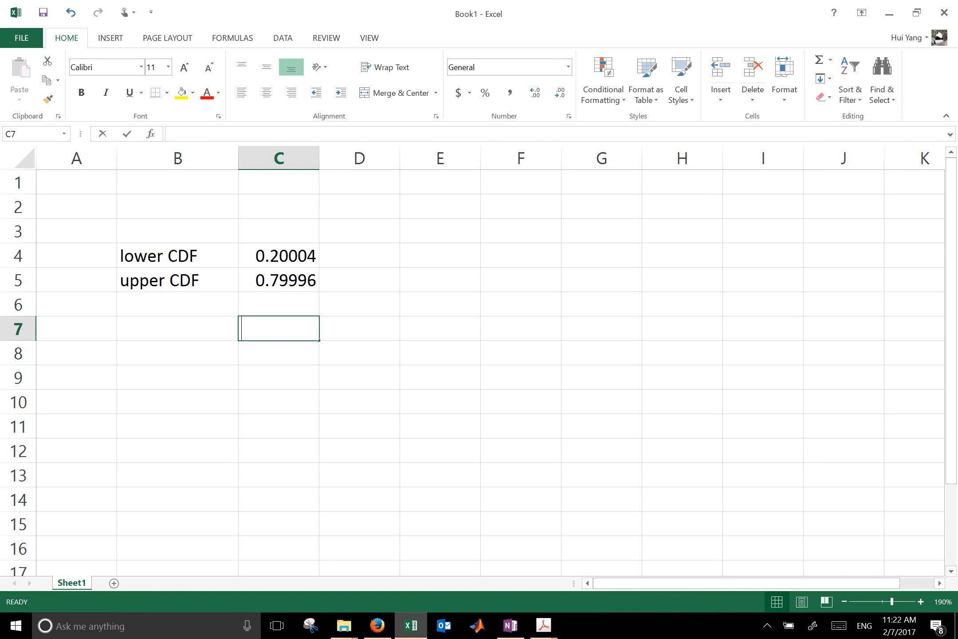
{"action": "type", "text": "=tdist"}
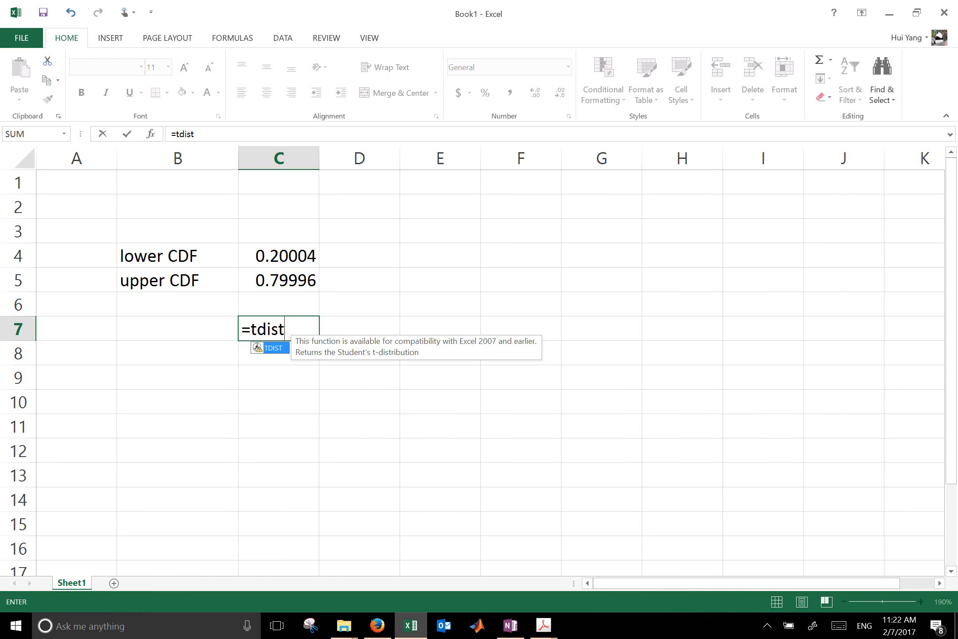
{"action": "type", "text": "("}
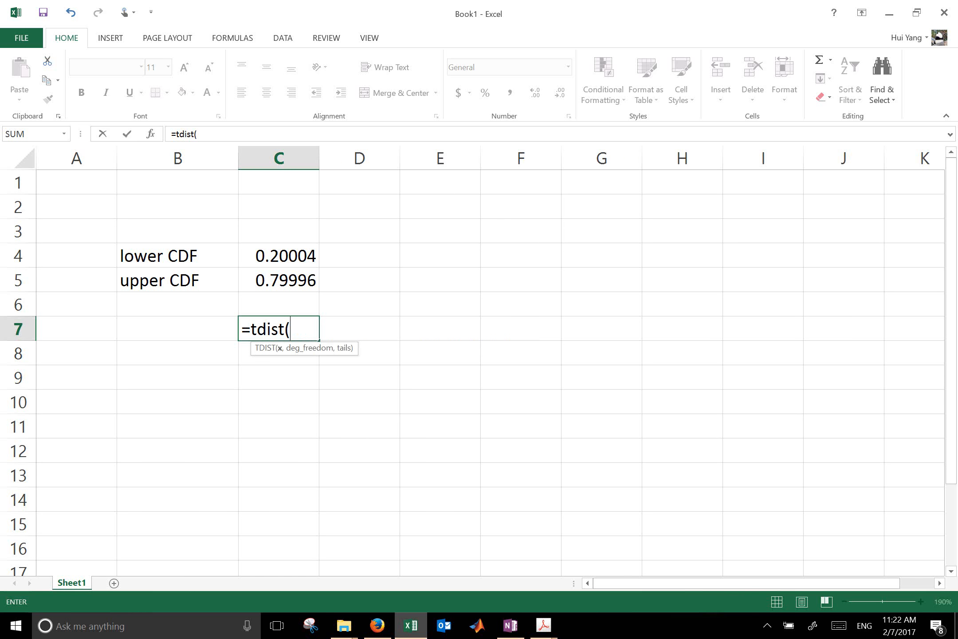
{"action": "type", "text": "1.886,2,1"}
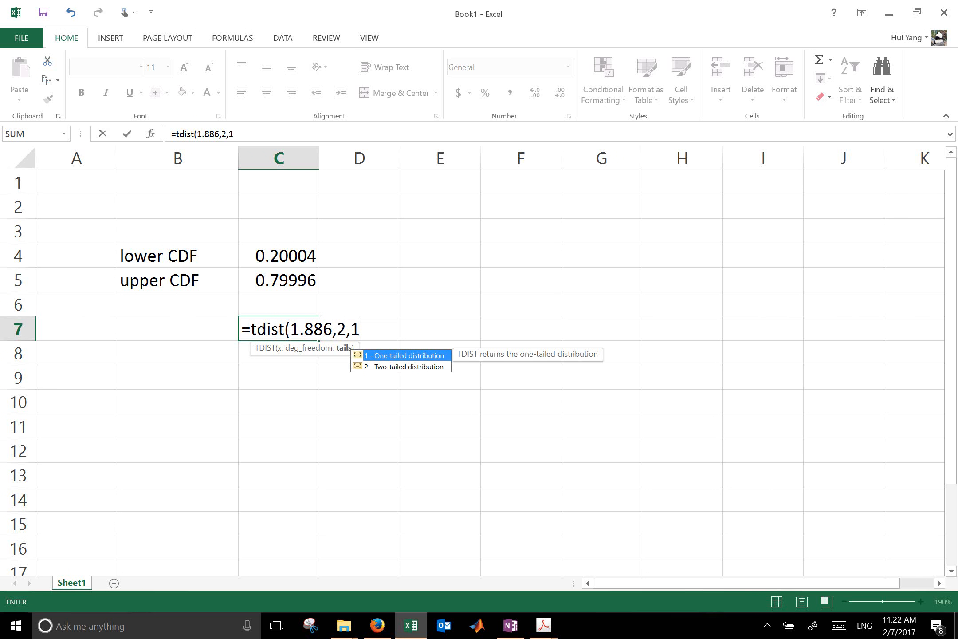
{"action": "type", "text": ")"}
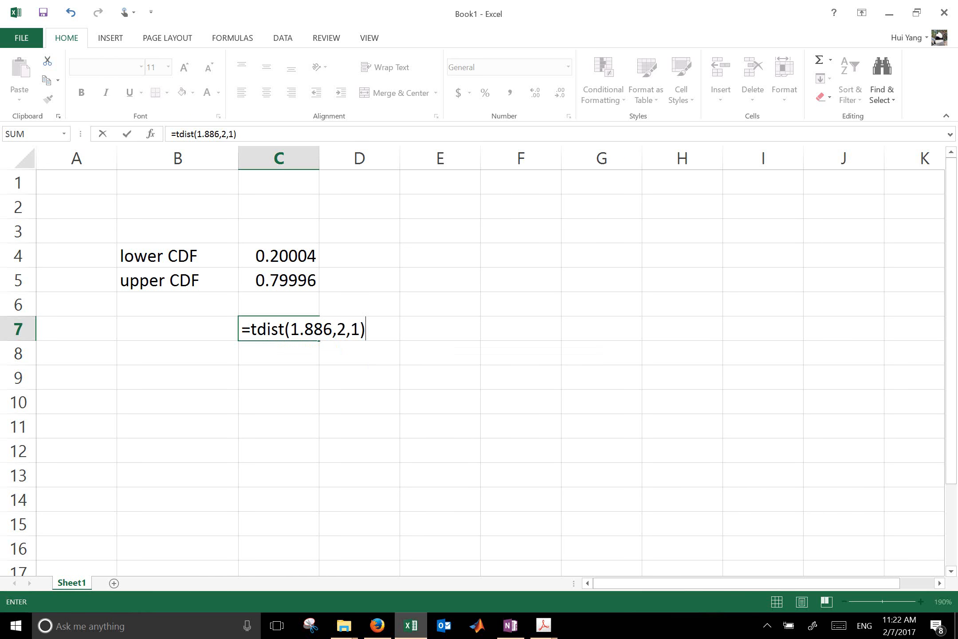
{"action": "key", "text": "Return"}
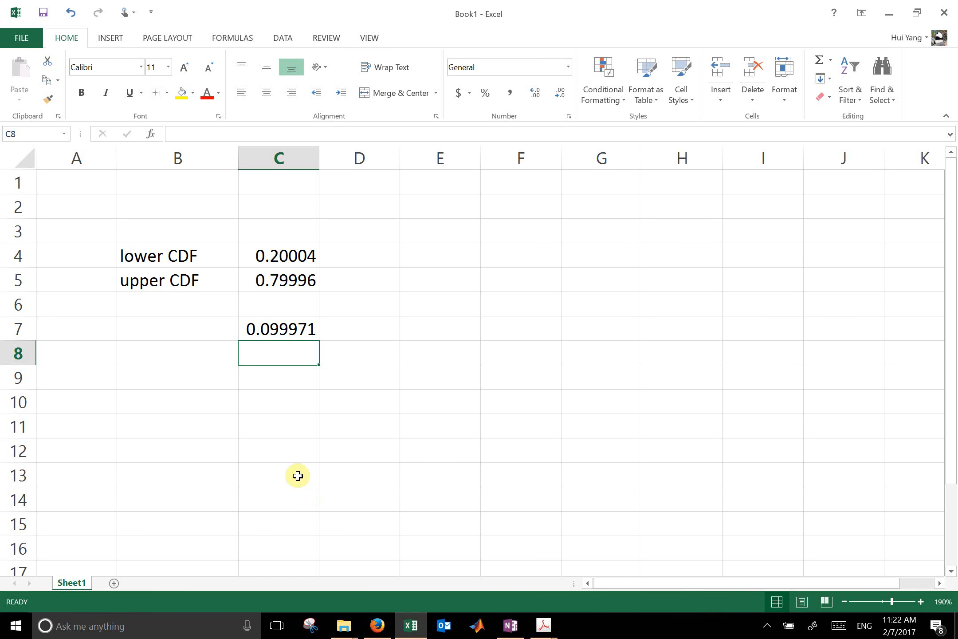
Enter the two-tailed formula =tdist(1.886,2,2) in cell C8.
{"action": "type", "text": "=t"}
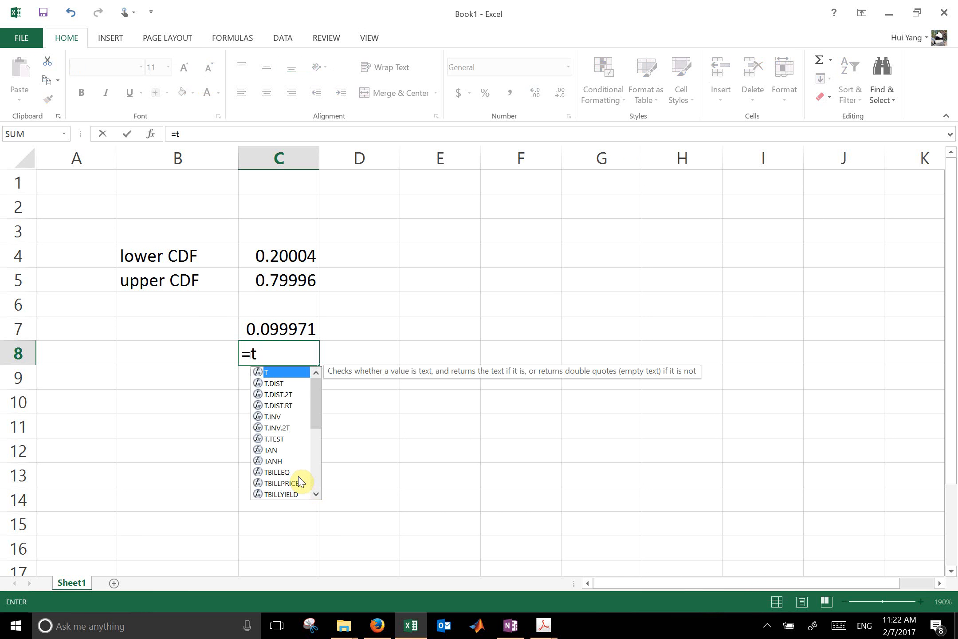
{"action": "type", "text": "dist("}
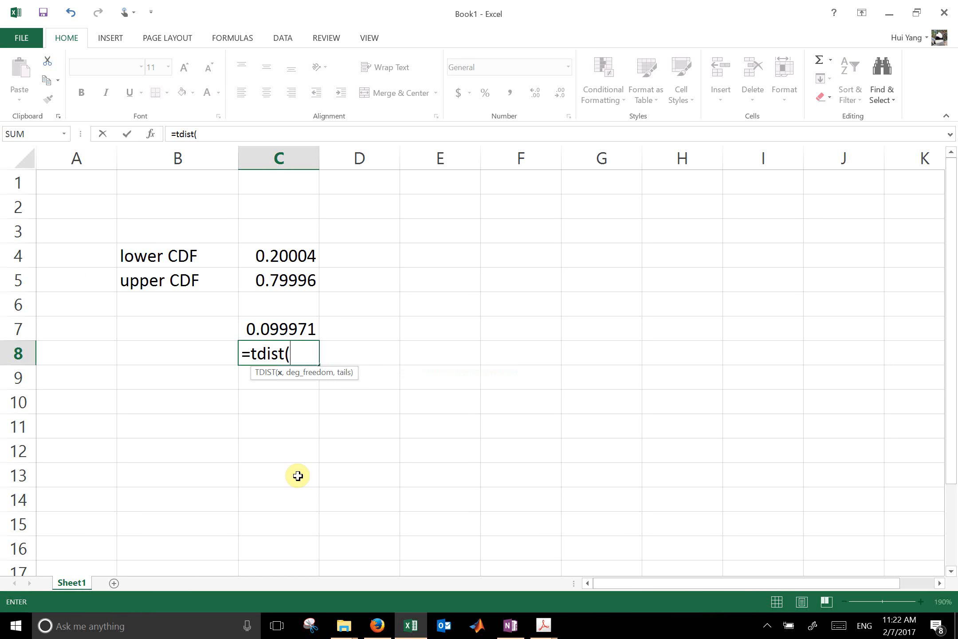
{"action": "type", "text": "1.886,2,  )2"}
{"action": "key", "text": "Return"}
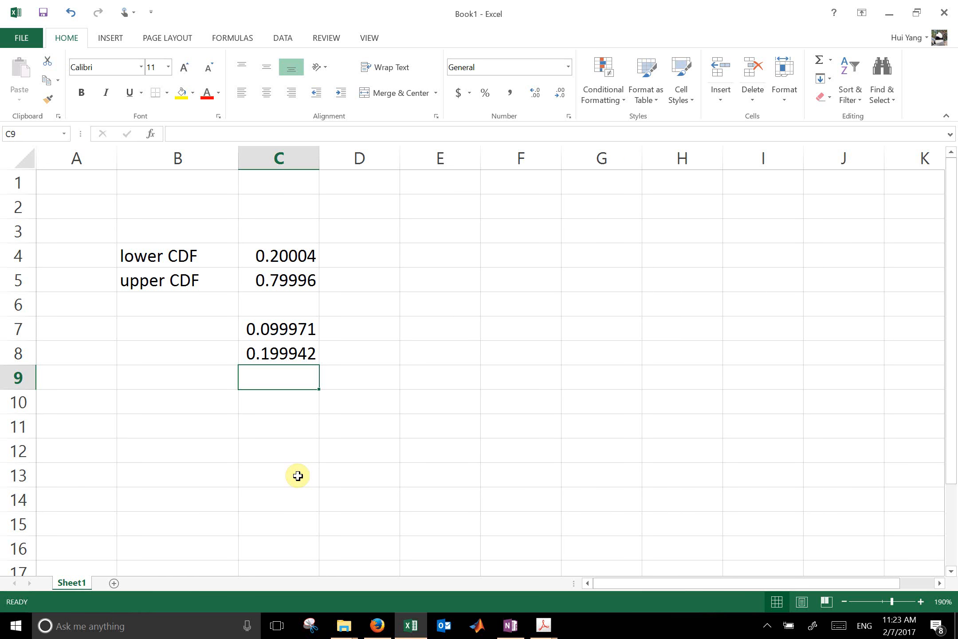
Switch back to OneNote and review the earlier chi-square distribution sketches.
{"action": "key", "text": "alt+Tab"}
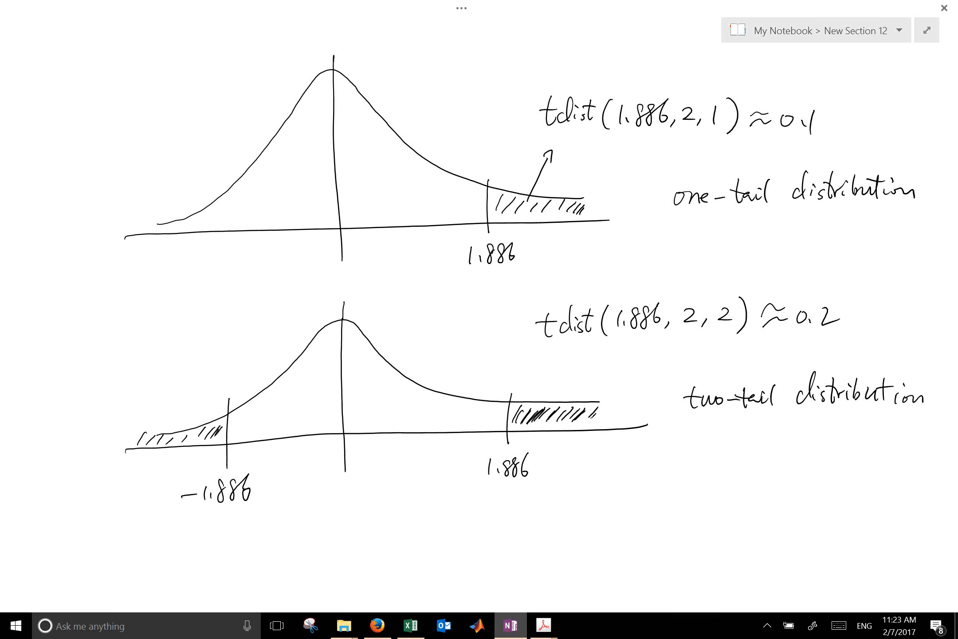
{"action": "mouse_move", "coordinate": [536, 617]}
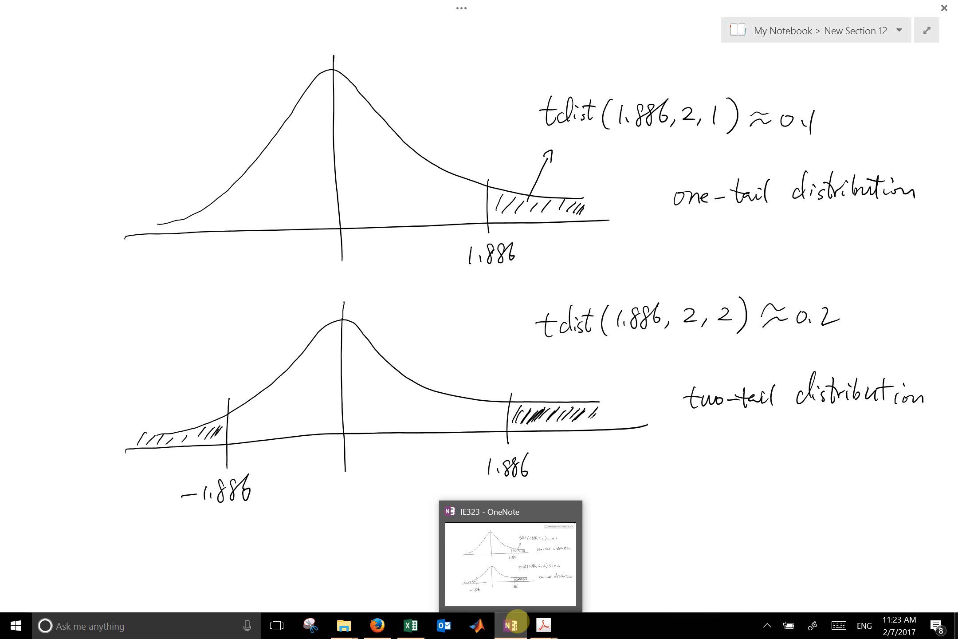
{"action": "left_click", "coordinate": [511, 625]}
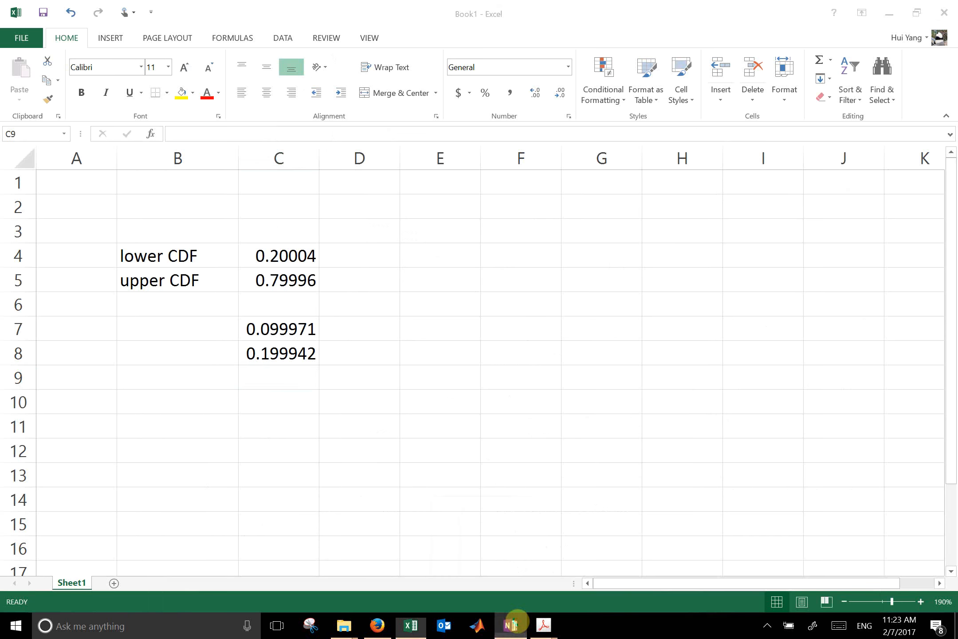
{"action": "left_click", "coordinate": [511, 625]}
{"action": "scroll", "coordinate": [517, 197], "scroll_direction": "up", "scroll_amount": 8}
{"action": "scroll", "coordinate": [539, 419], "scroll_direction": "up", "scroll_amount": 8}
{"action": "scroll", "coordinate": [539, 278], "scroll_direction": "up", "scroll_amount": 10}
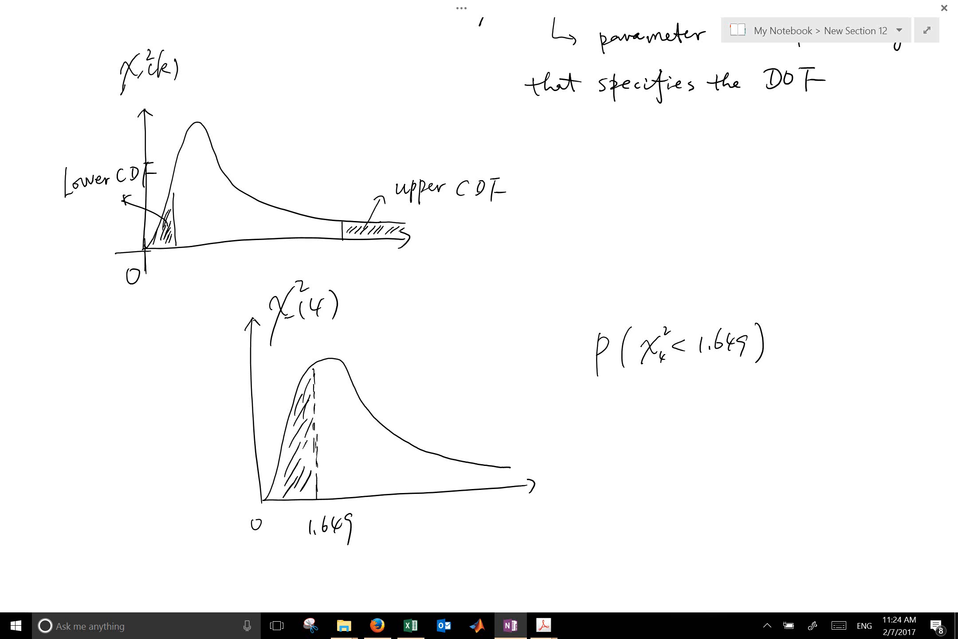
{"action": "left_click", "coordinate": [768, 626]}
{"action": "left_click", "coordinate": [767, 625]}
{"action": "left_click", "coordinate": [768, 625]}
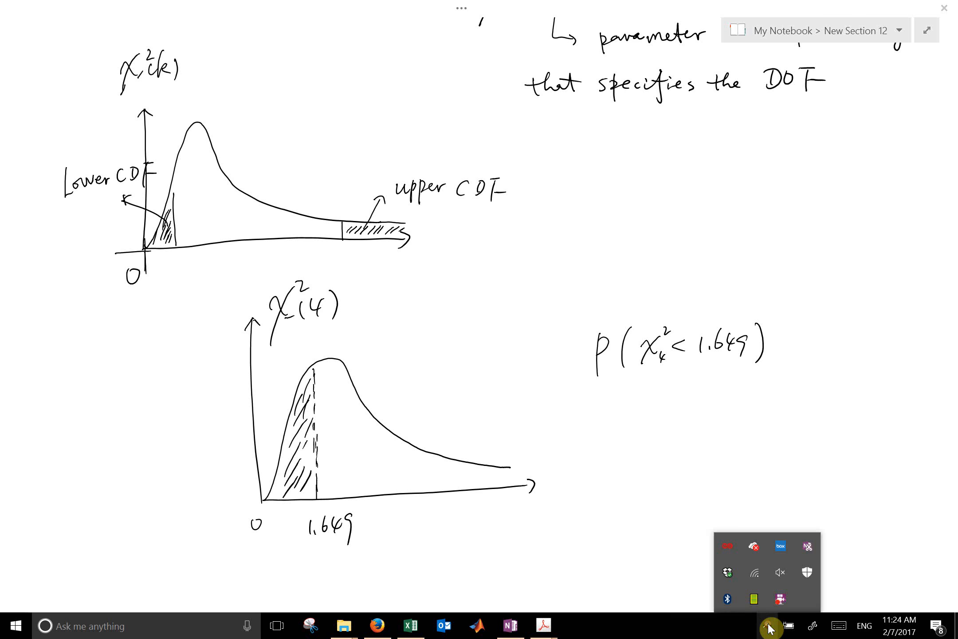
{"action": "double_click", "coordinate": [785, 595]}
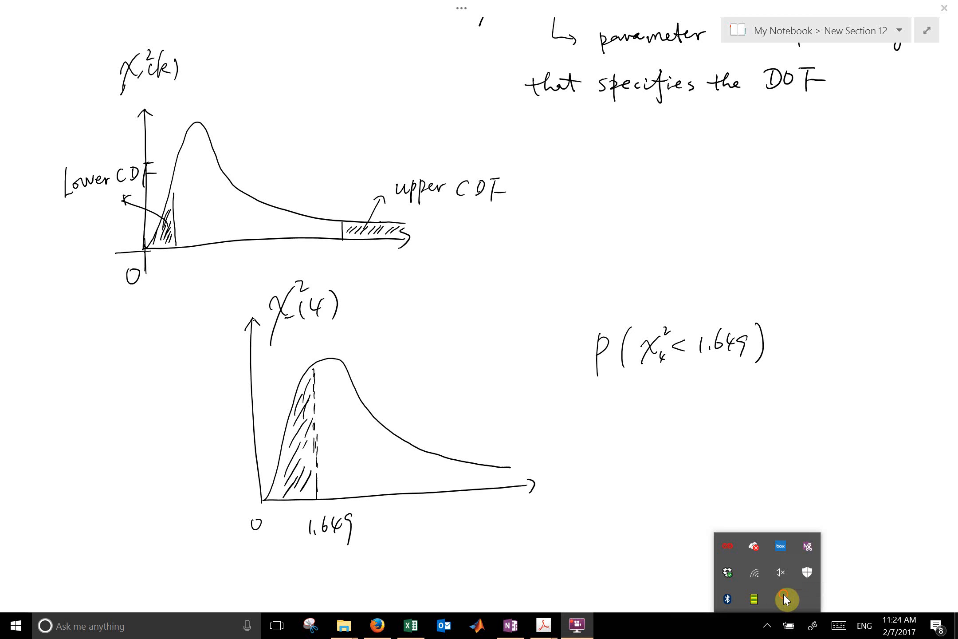